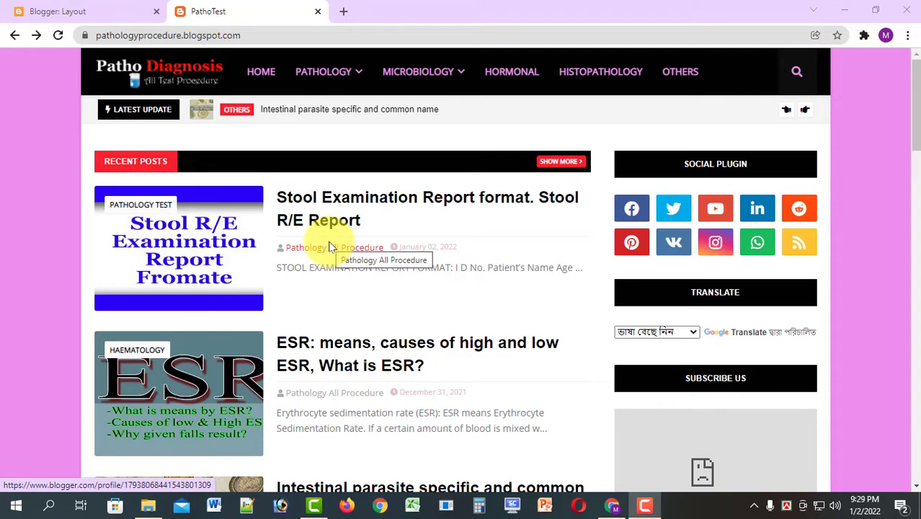
Scroll through the live blog and select the LATEST UPDATE heading text.
scroll(643, 346, down, 10)
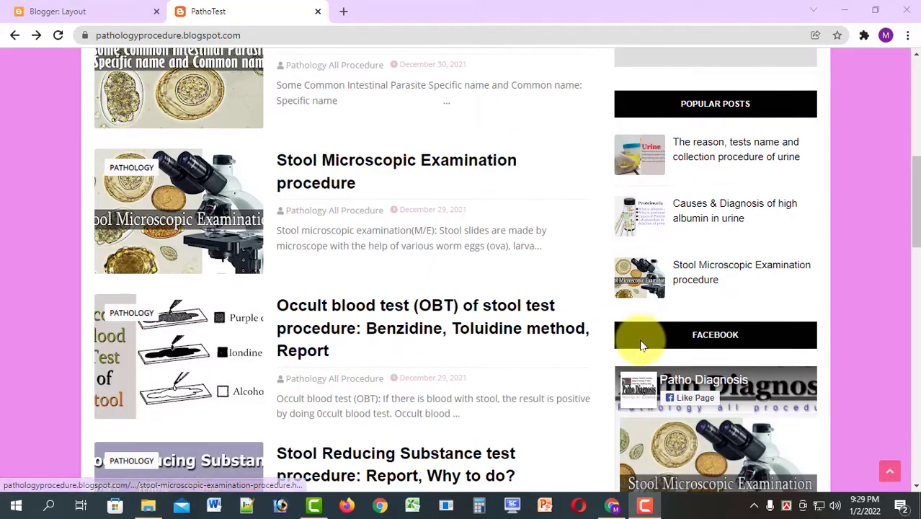
scroll(579, 370, down, 2)
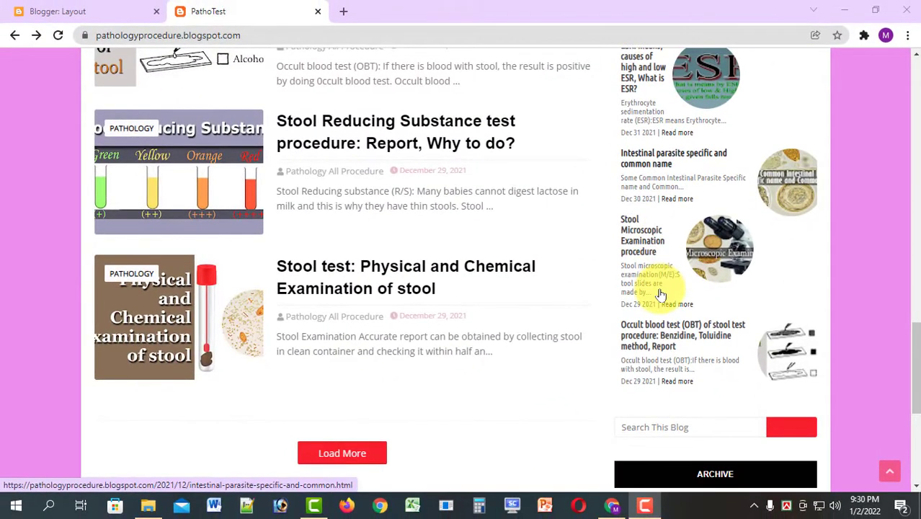
scroll(661, 296, up, 3)
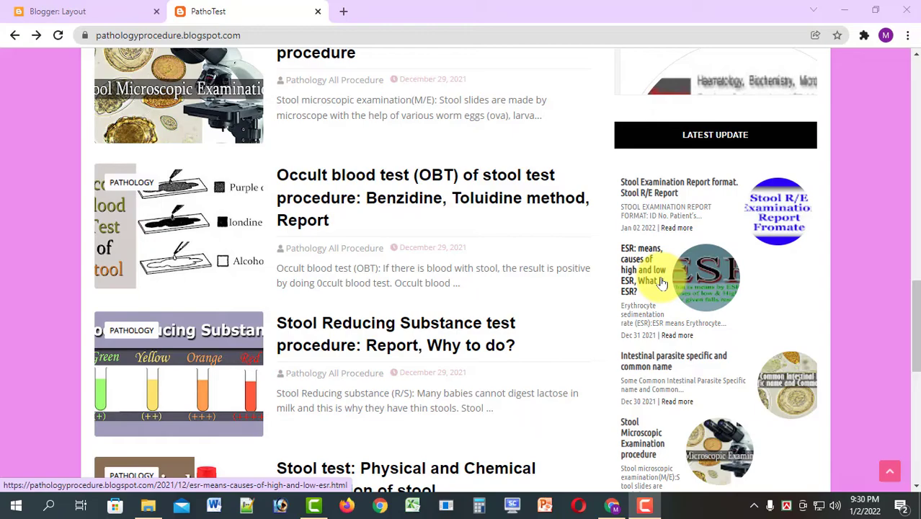
scroll(703, 234, up, 1)
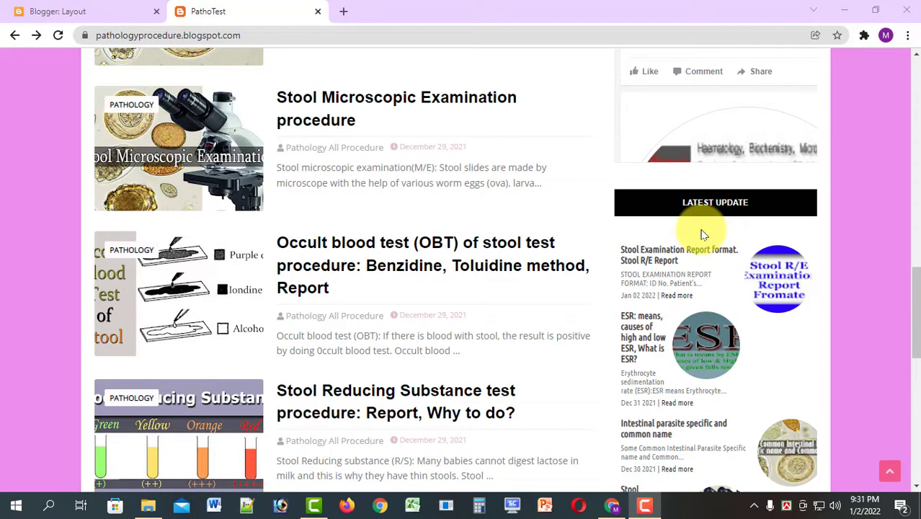
scroll(703, 235, down, 1)
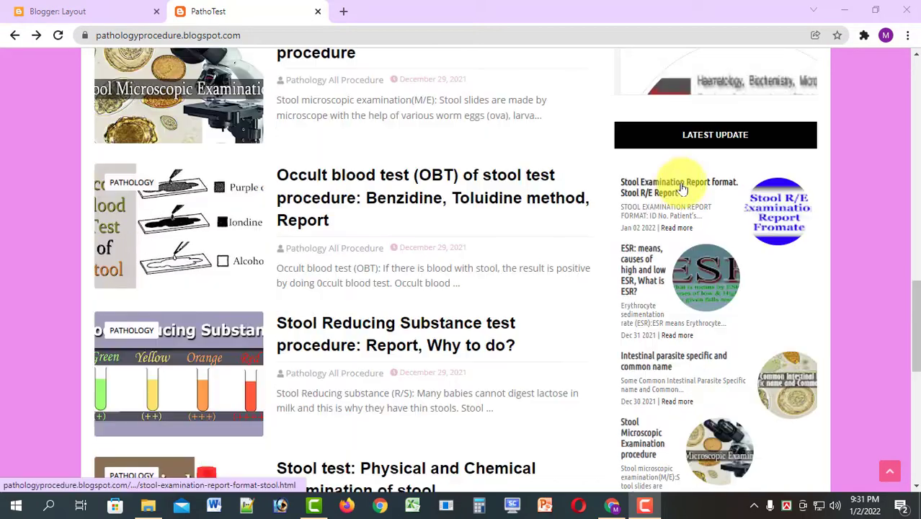
triple_click(721, 134)
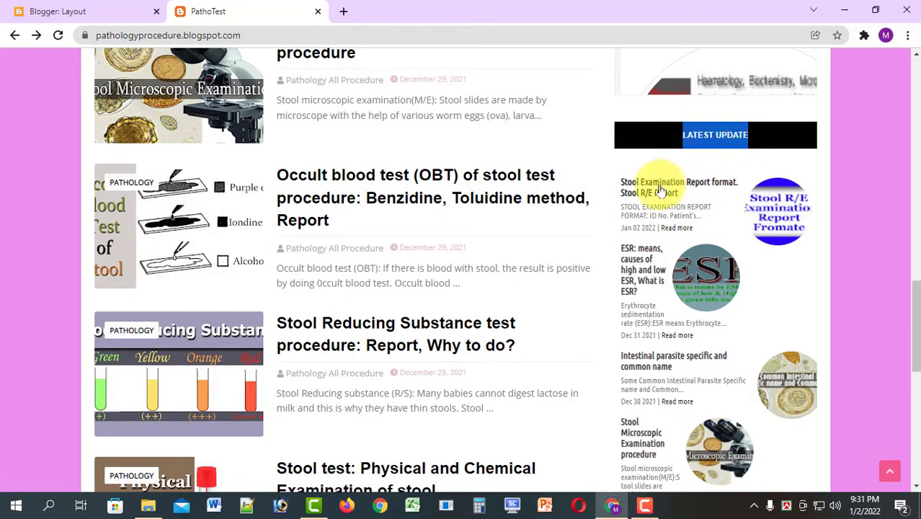
scroll(712, 224, down, 1)
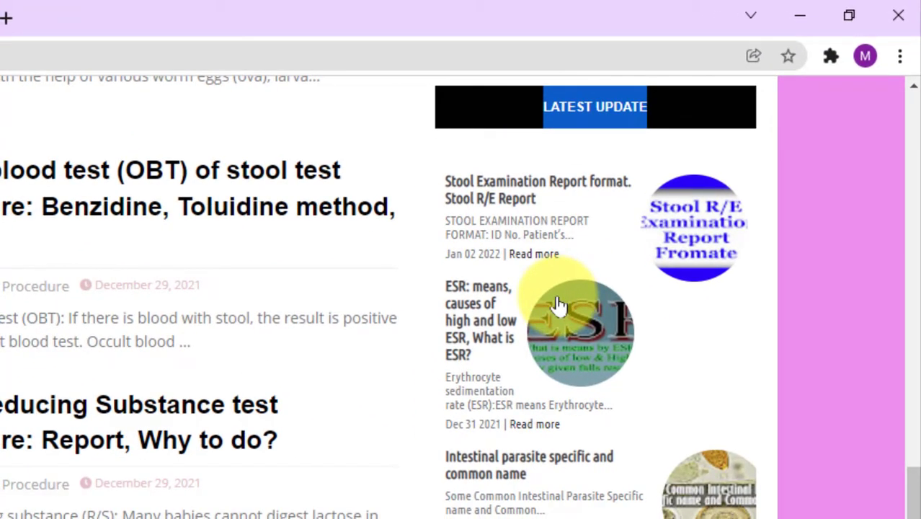
scroll(498, 231, down, 3)
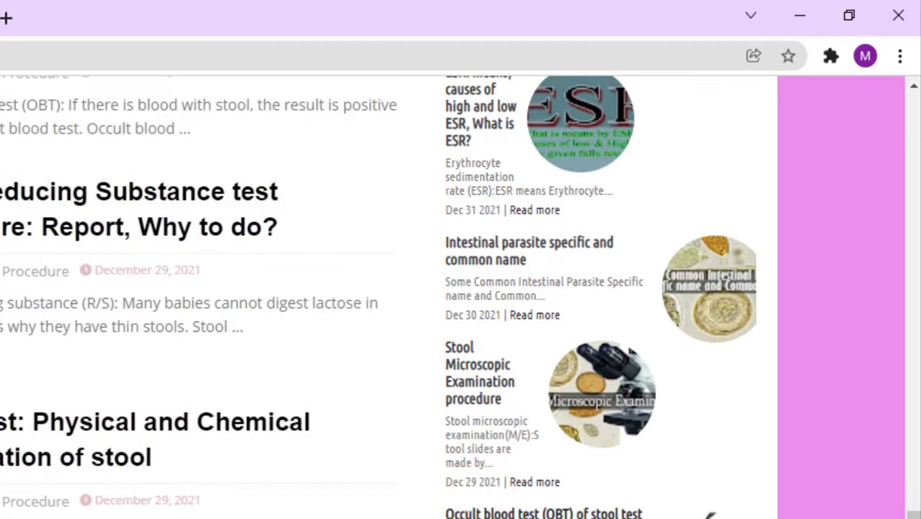
scroll(710, 514, up, 3)
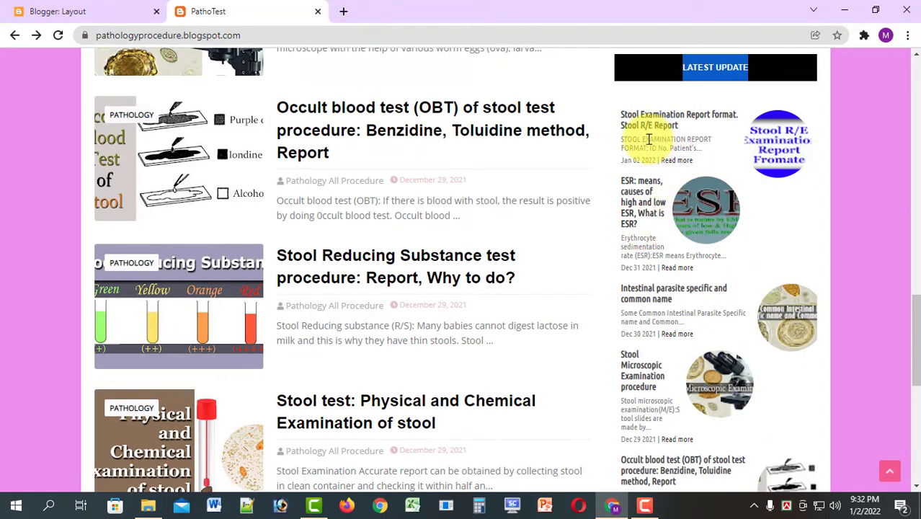
scroll(724, 212, down, 2)
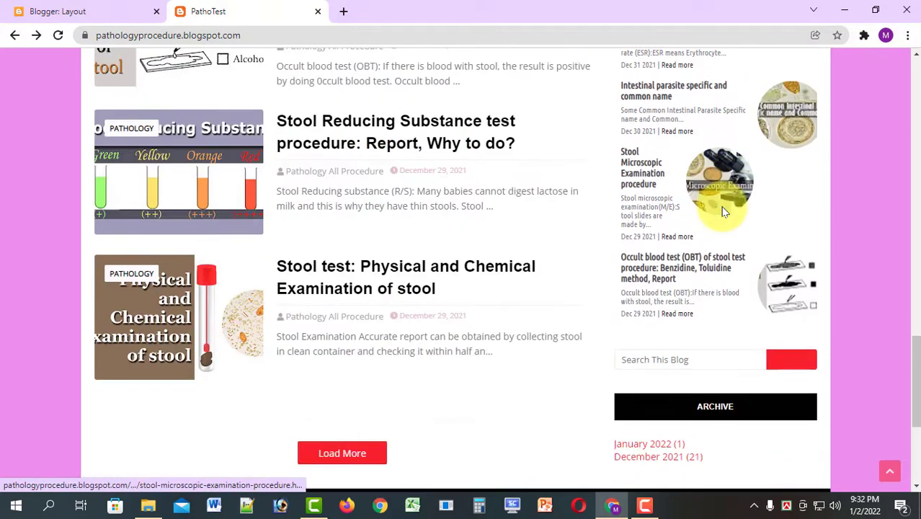
scroll(724, 212, down, 1)
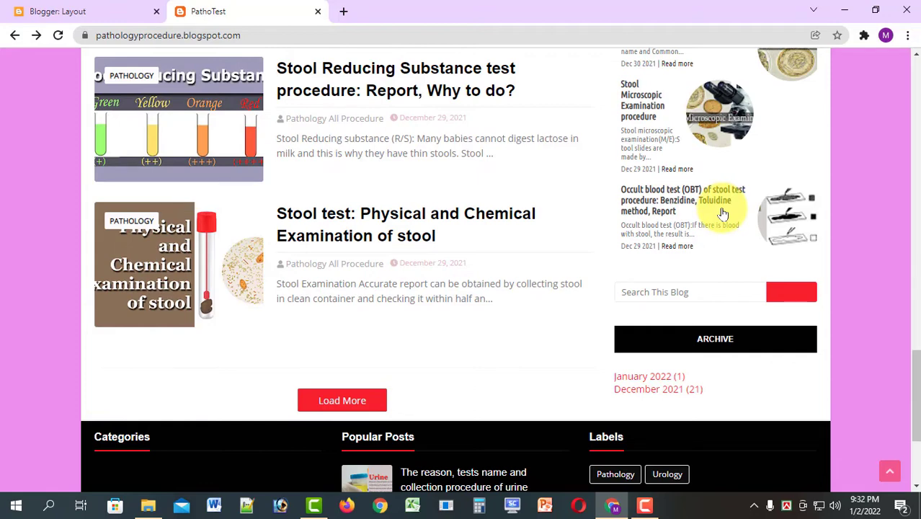
scroll(725, 213, up, 4)
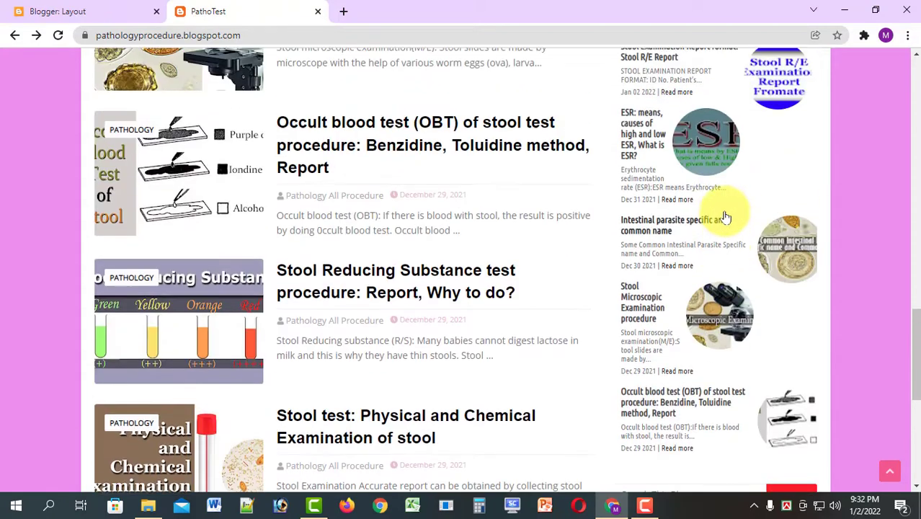
scroll(689, 212, up, 1)
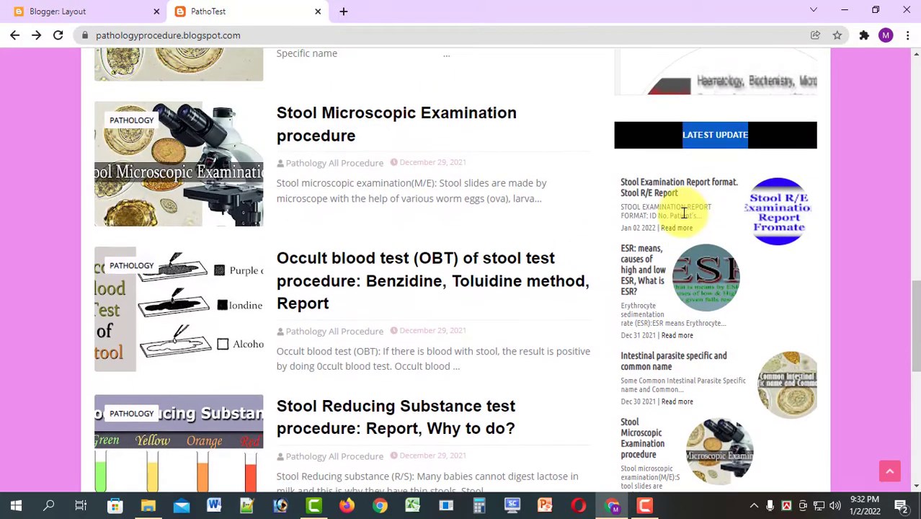
scroll(649, 289, down, 6)
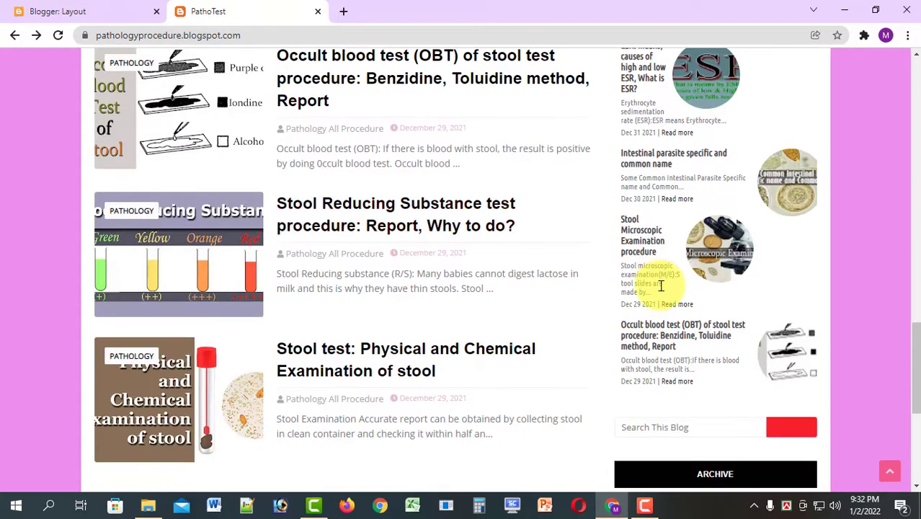
Return to the Layout editor, reload it, and scroll to the gadgets.
click(65, 12)
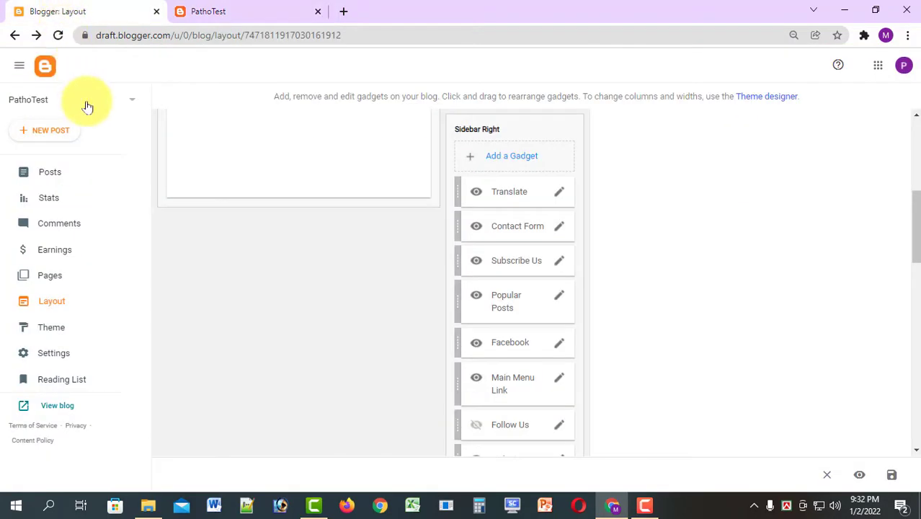
click(44, 300)
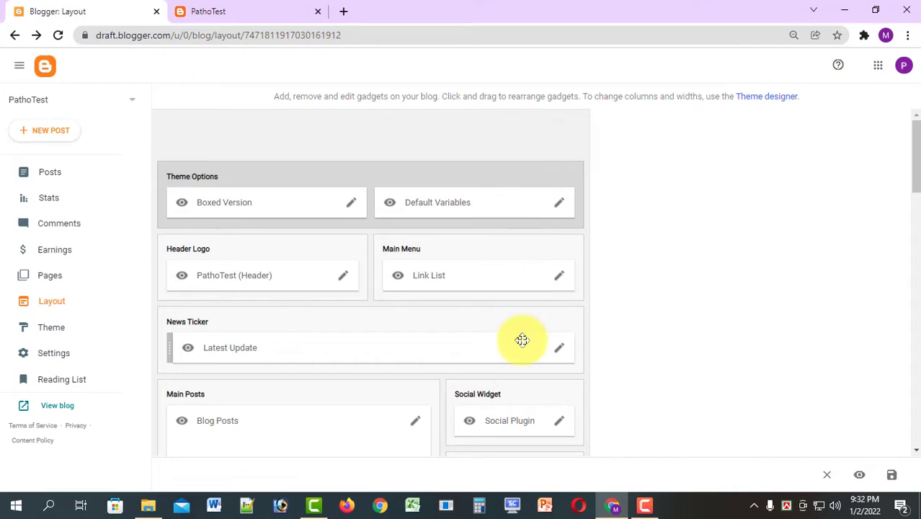
scroll(518, 339, down, 5)
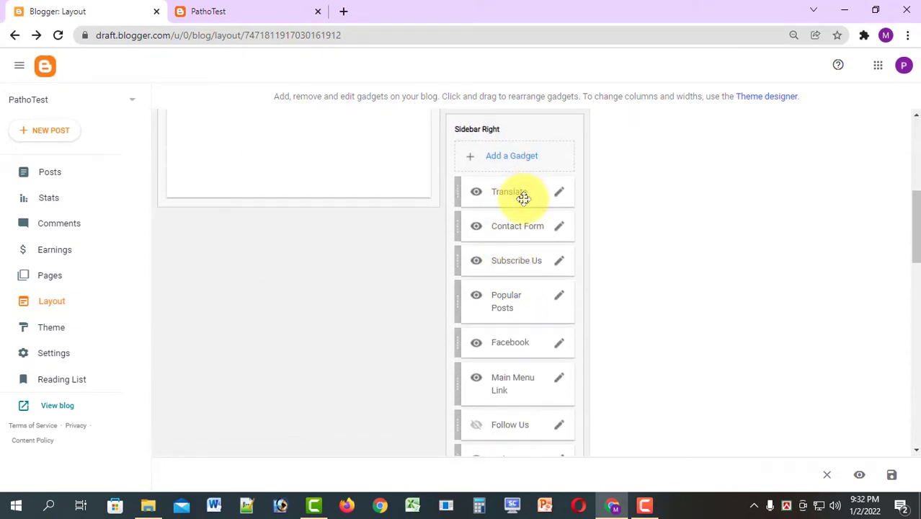
scroll(535, 226, down, 3)
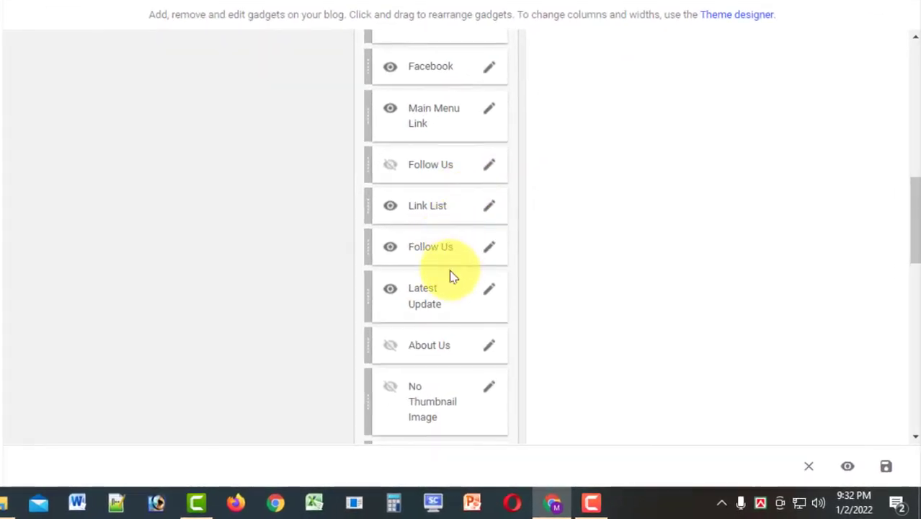
Copy all of the Latest Update gadget's HTML/JavaScript code.
click(489, 292)
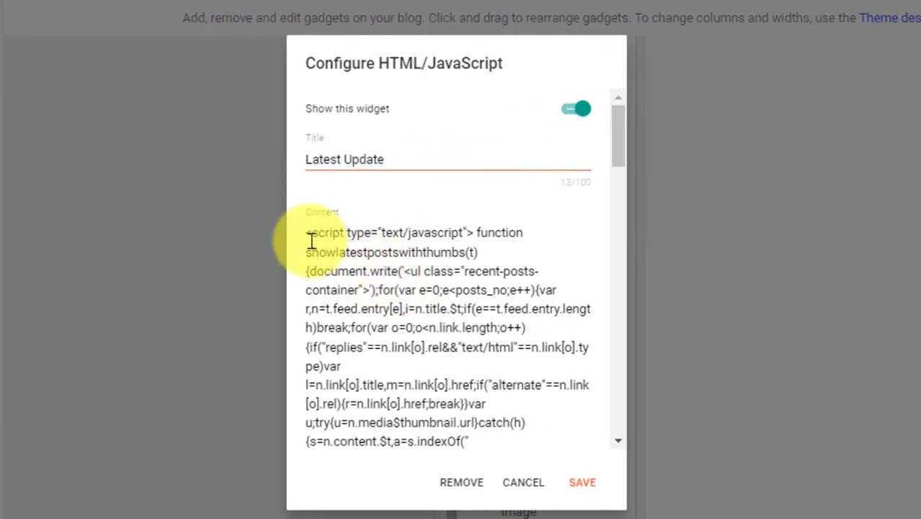
drag(306, 232, 450, 281)
right_click(450, 281)
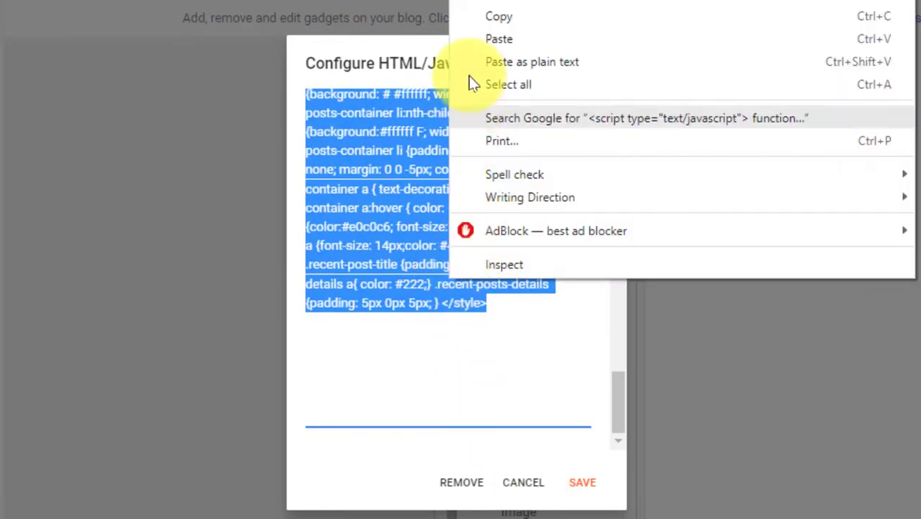
click(501, 18)
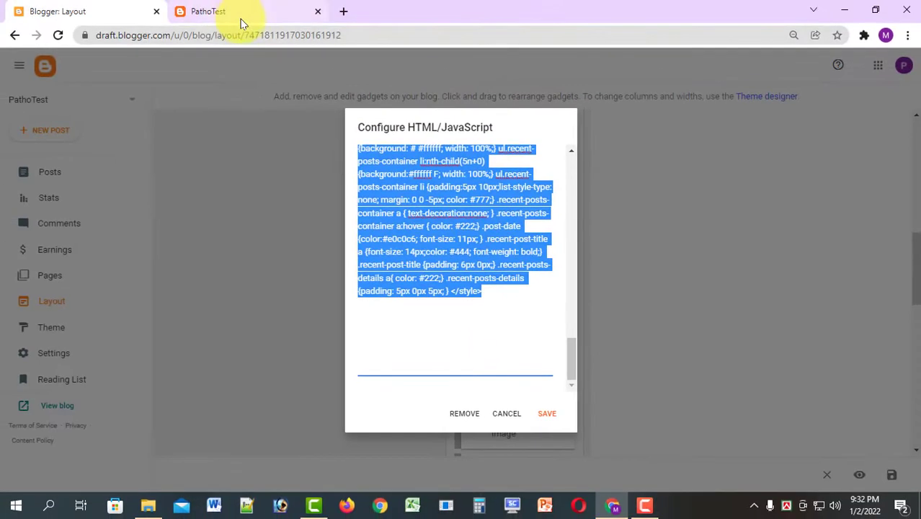
click(238, 12)
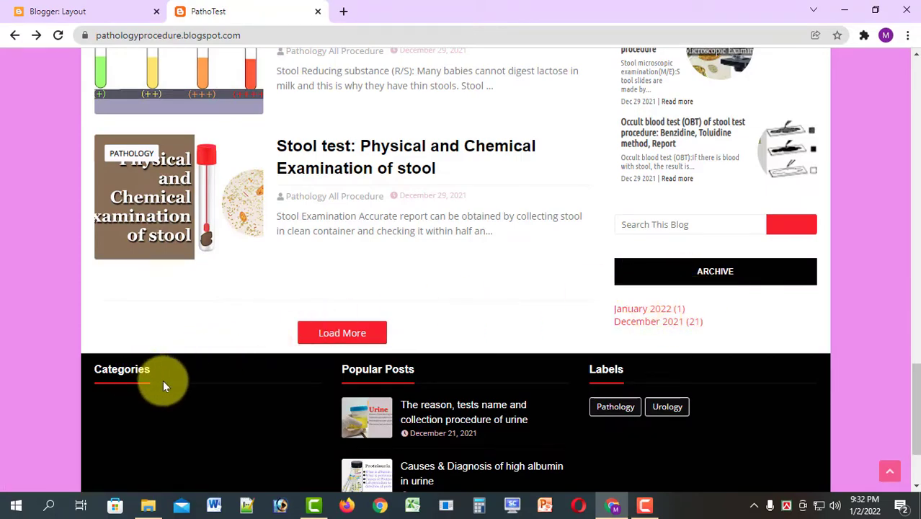
scroll(163, 380, down, 2)
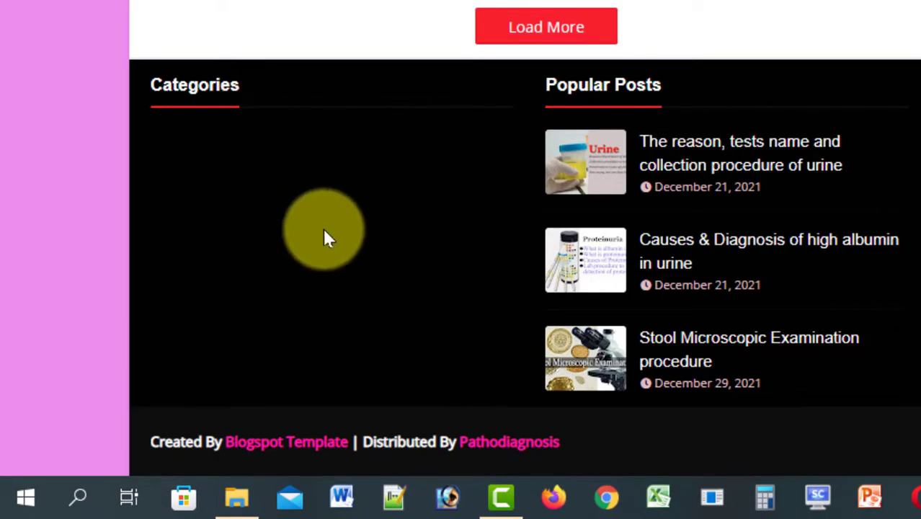
scroll(319, 227, up, 5)
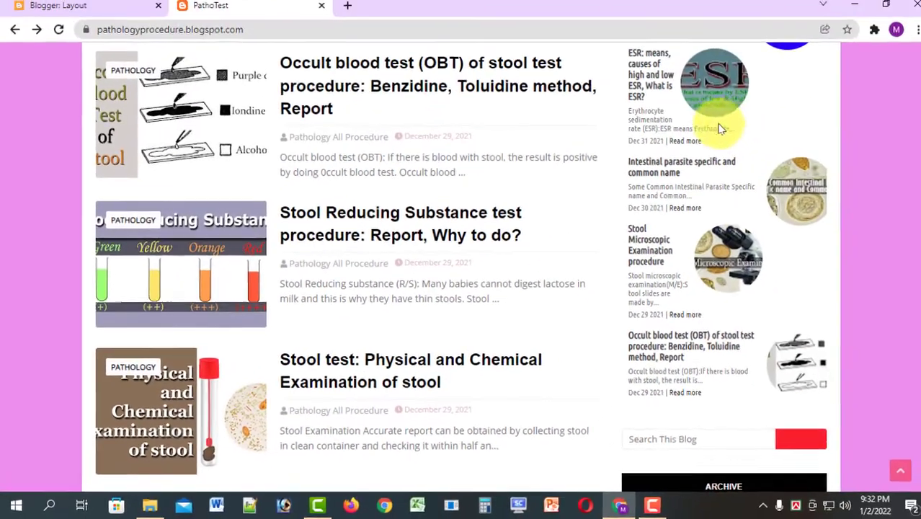
scroll(736, 261, up, 2)
scroll(736, 261, down, 1)
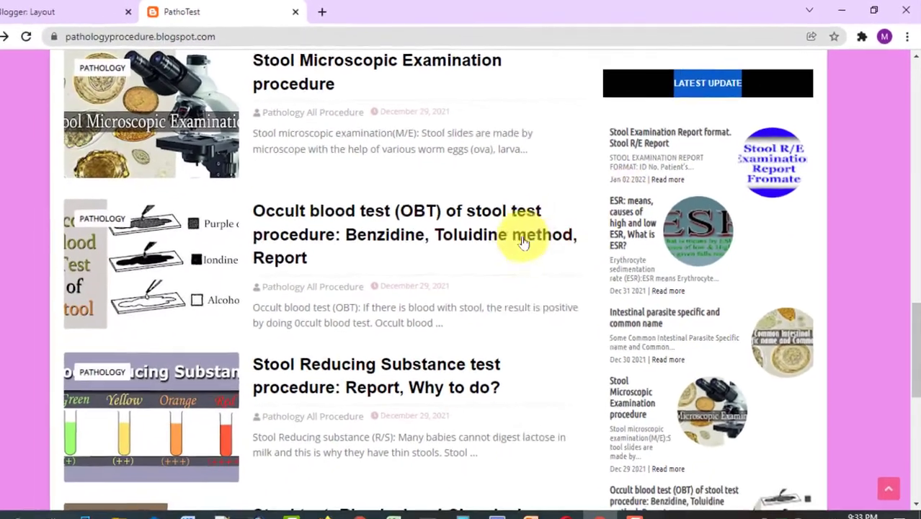
scroll(367, 323, down, 5)
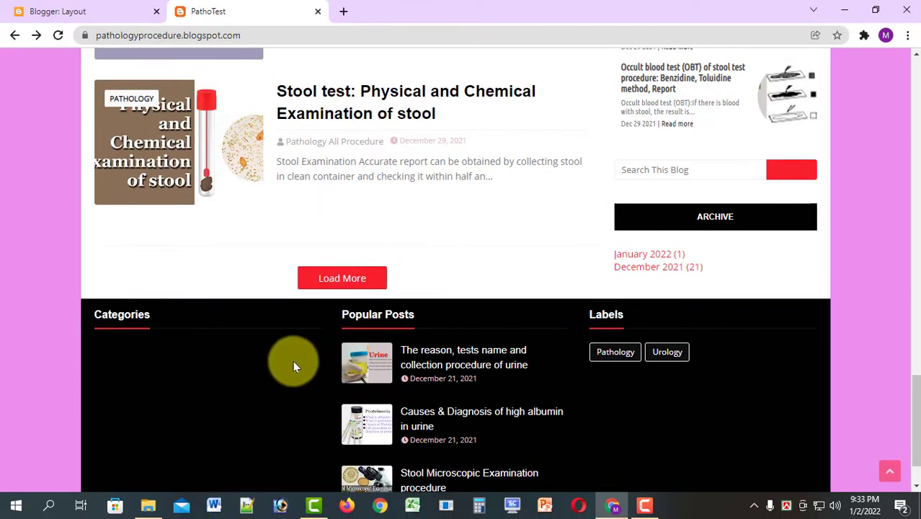
scroll(292, 360, down, 2)
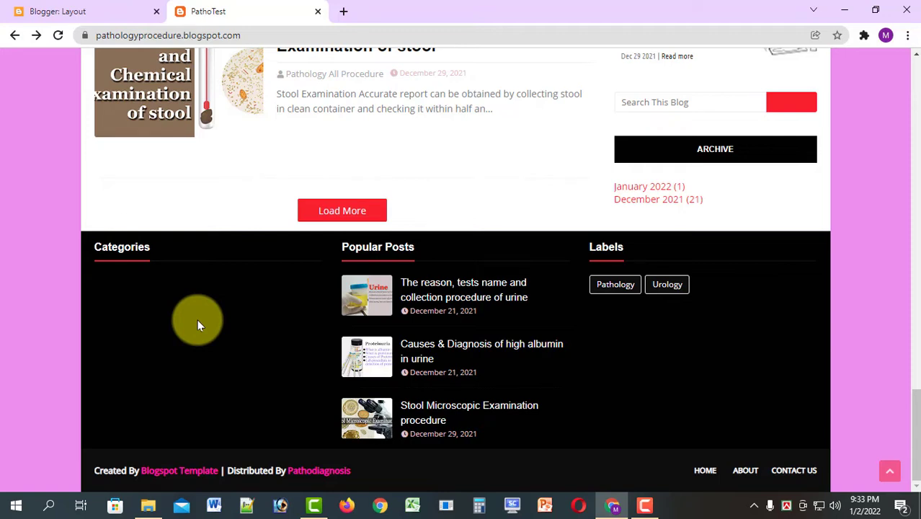
Reload Layout and scroll to Section (Left) beside the Popular Posts and Labels sections.
click(58, 11)
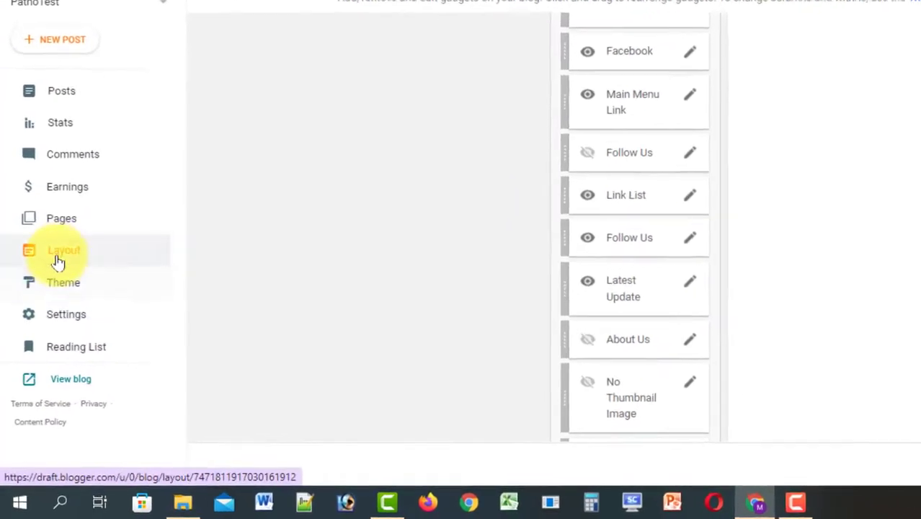
click(59, 249)
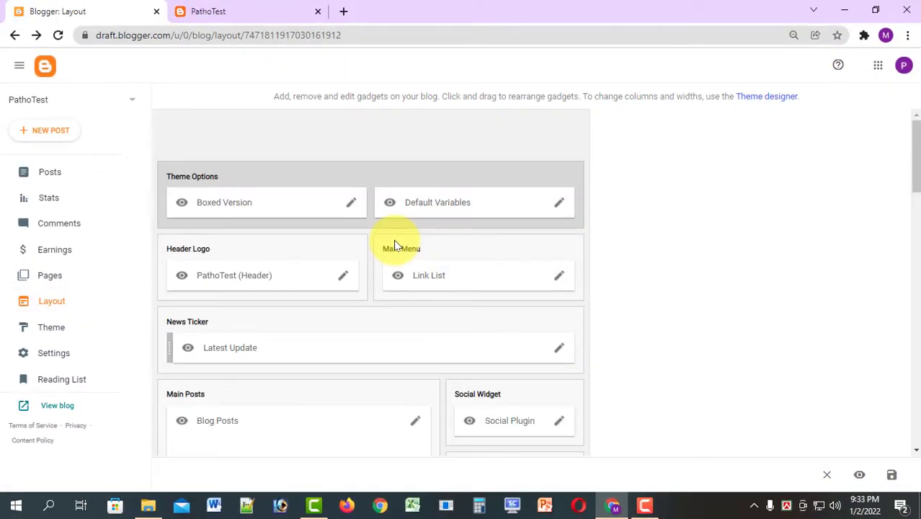
scroll(420, 259, down, 12)
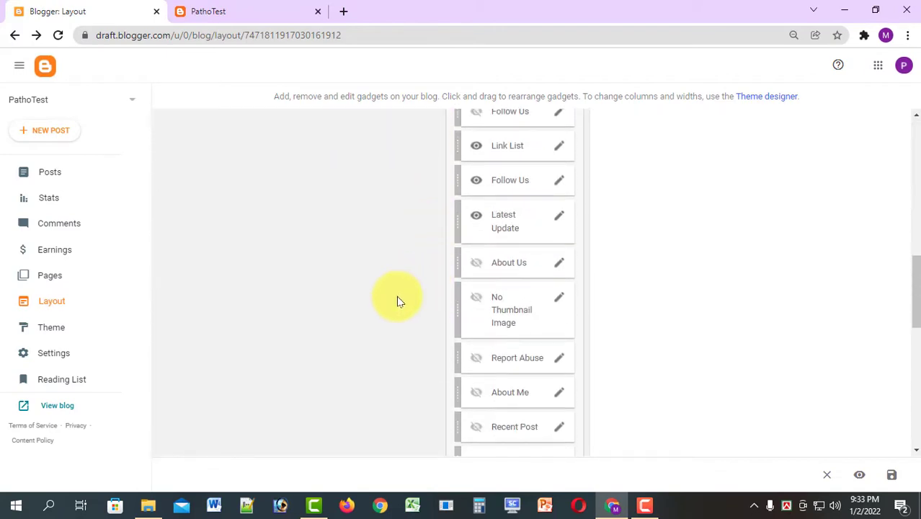
scroll(326, 338, down, 5)
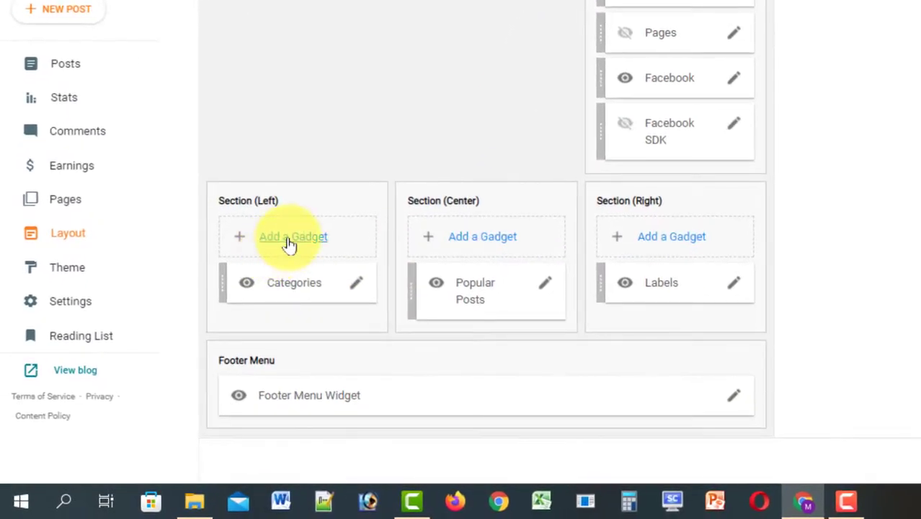
Add an HTML/JavaScript gadget titled 'Latest Update' to Section (Left), paste the code, and save.
click(289, 242)
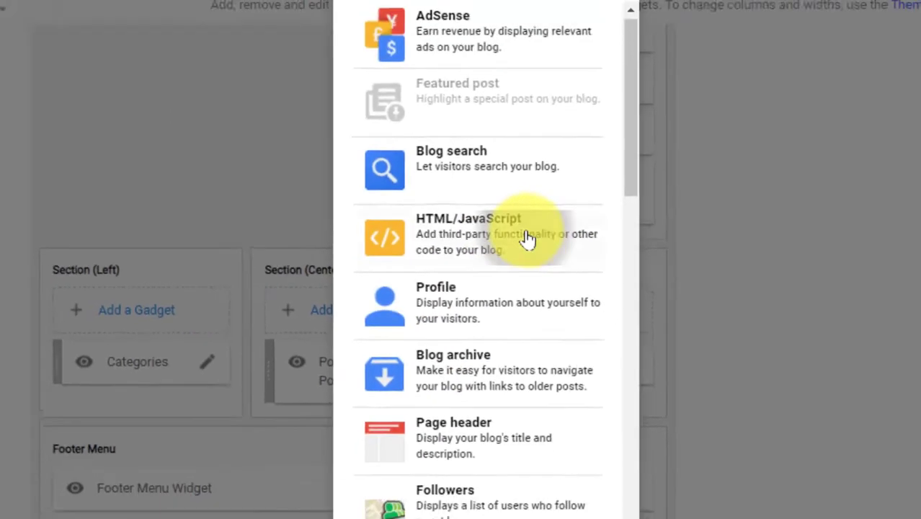
click(408, 284)
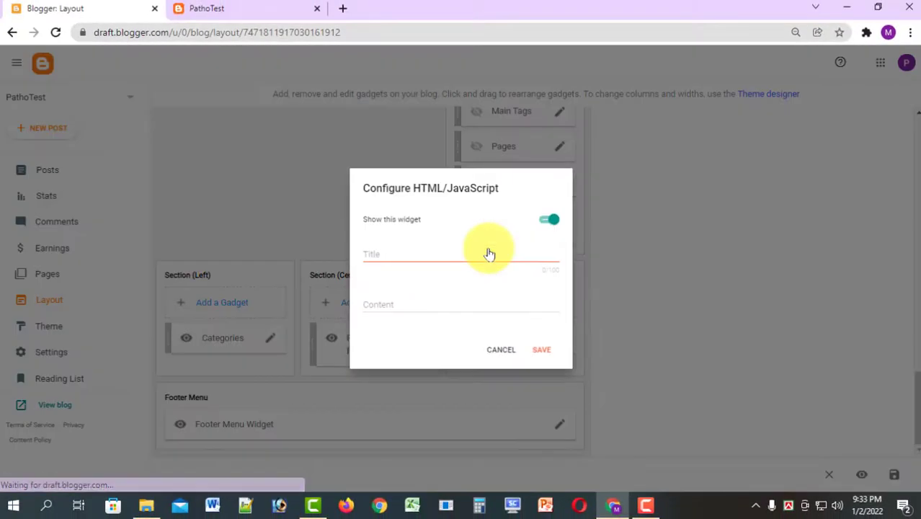
click(407, 253)
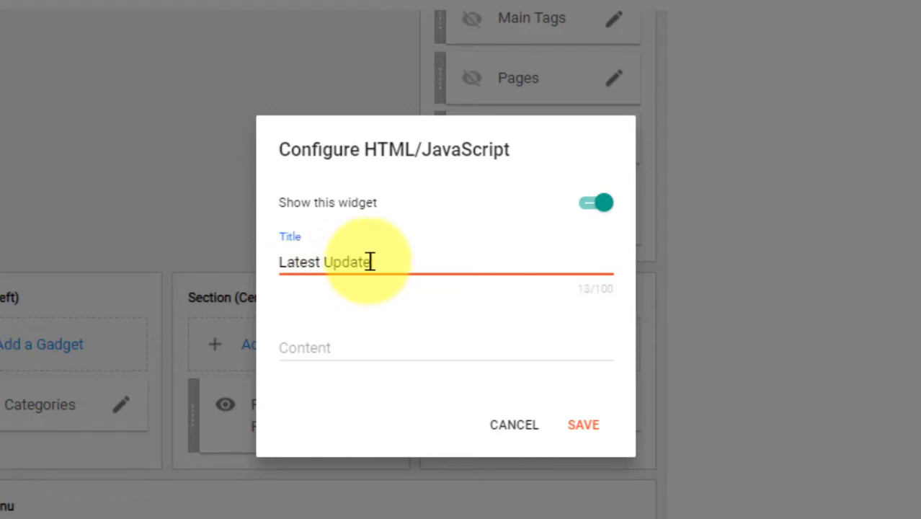
click(336, 348)
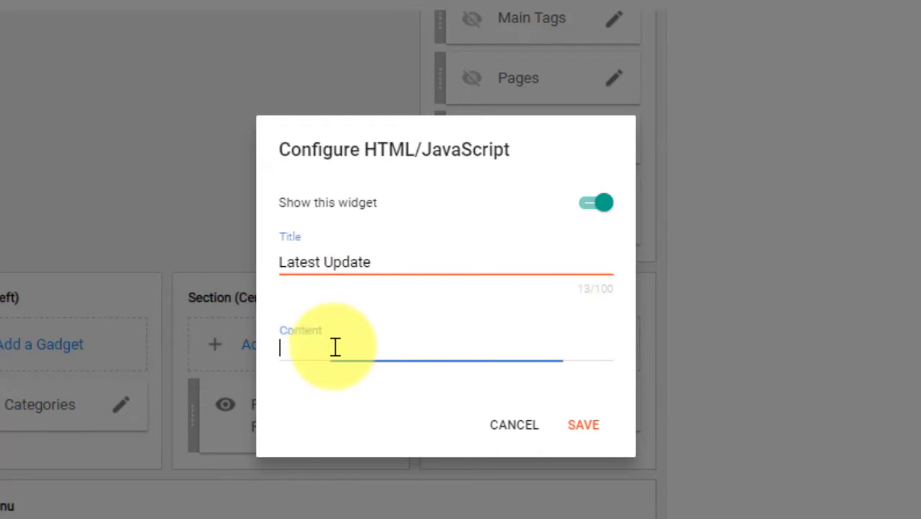
right_click(335, 347)
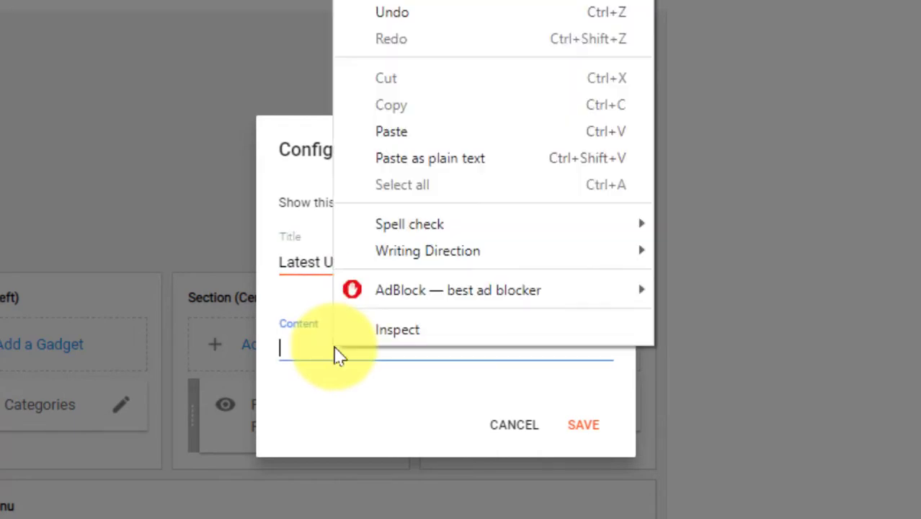
click(415, 134)
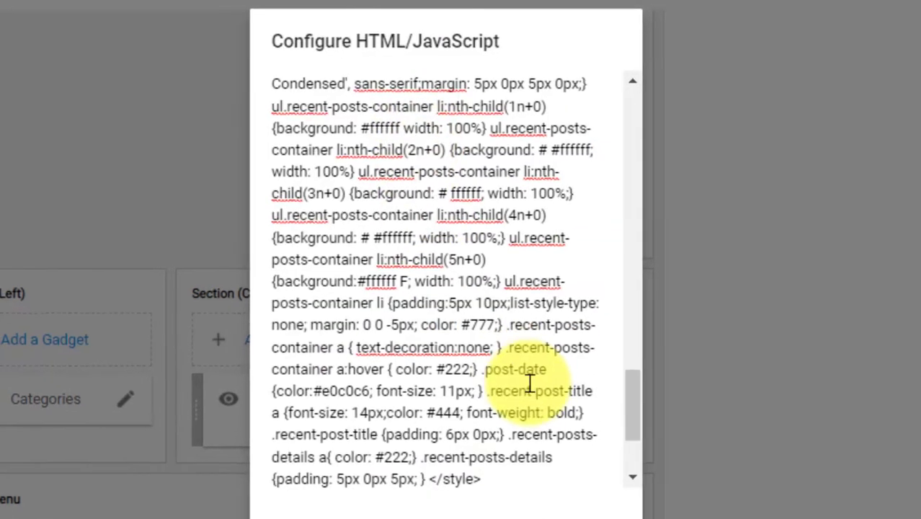
scroll(516, 383, down, 5)
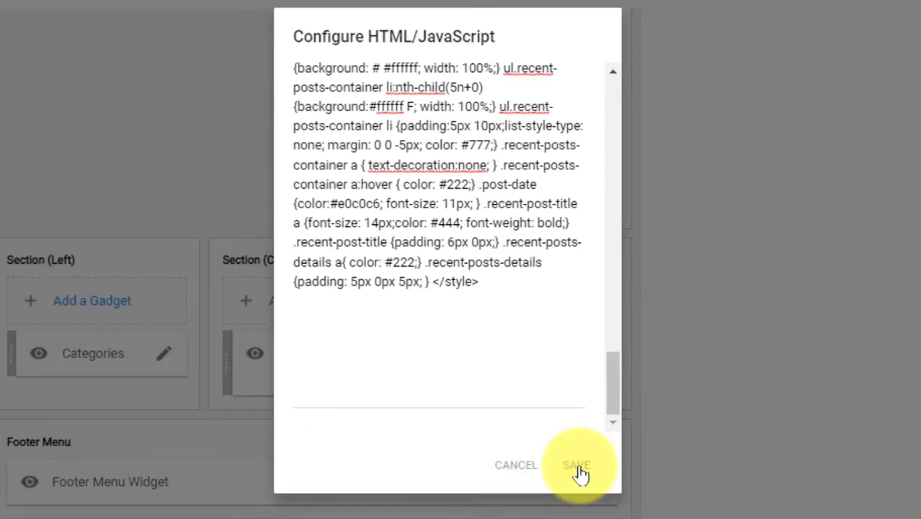
click(581, 469)
Reload the live blog and check the footer's Latest Update list with round thumbnails.
key(ctrl+Tab)
key(F5)
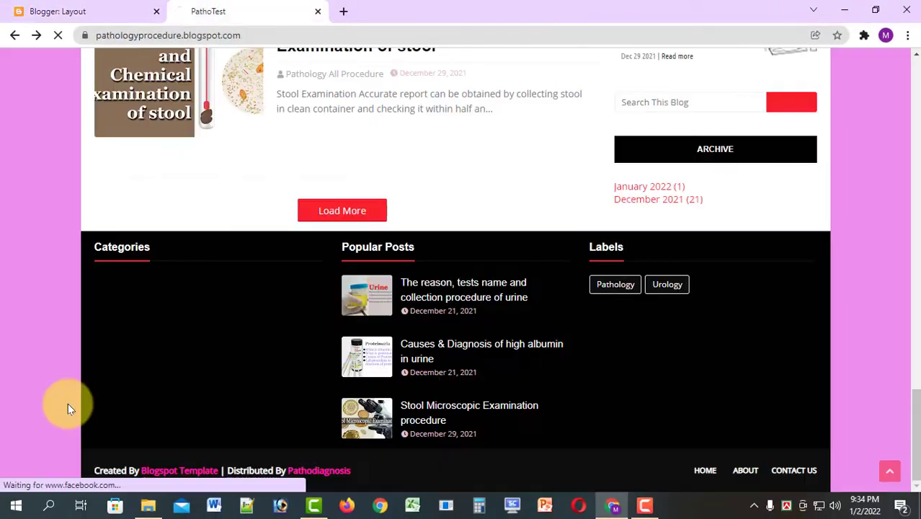
scroll(294, 390, down, 5)
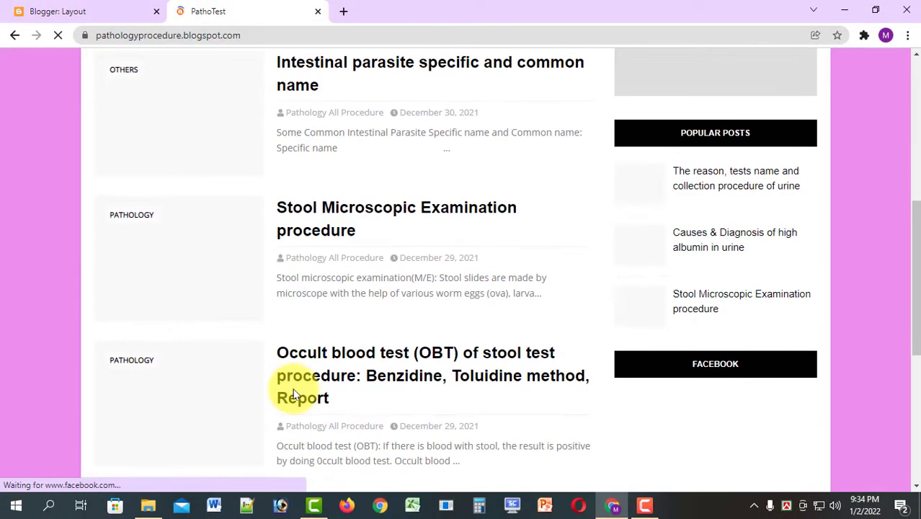
scroll(294, 390, down, 5)
scroll(292, 387, down, 3)
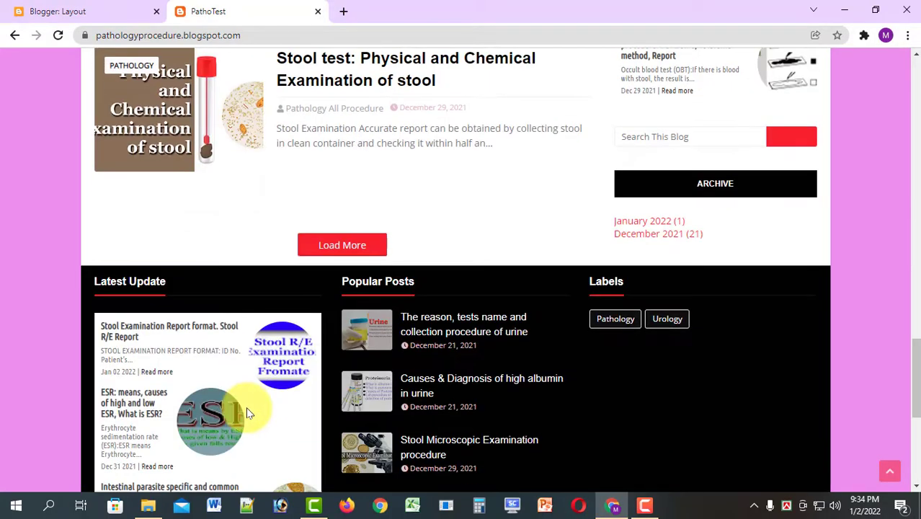
scroll(248, 413, down, 5)
scroll(265, 425, up, 3)
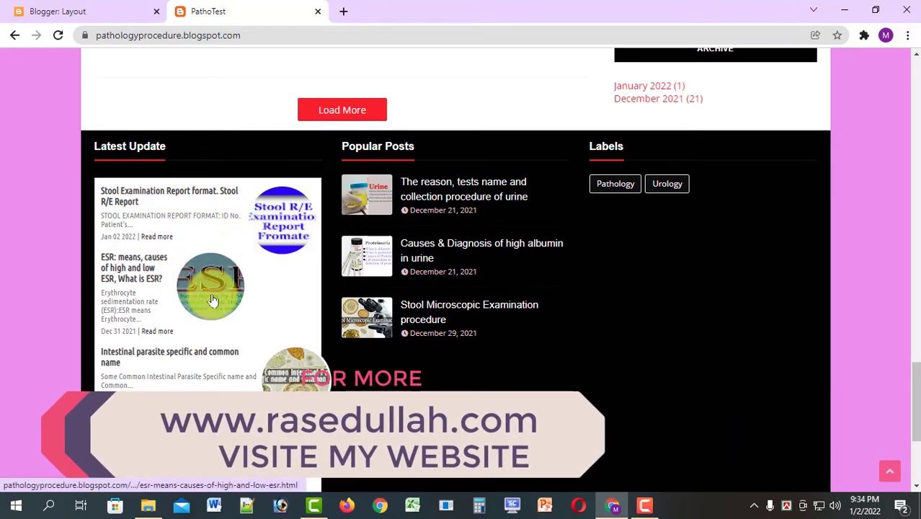
scroll(216, 317, down, 2)
scroll(211, 337, down, 1)
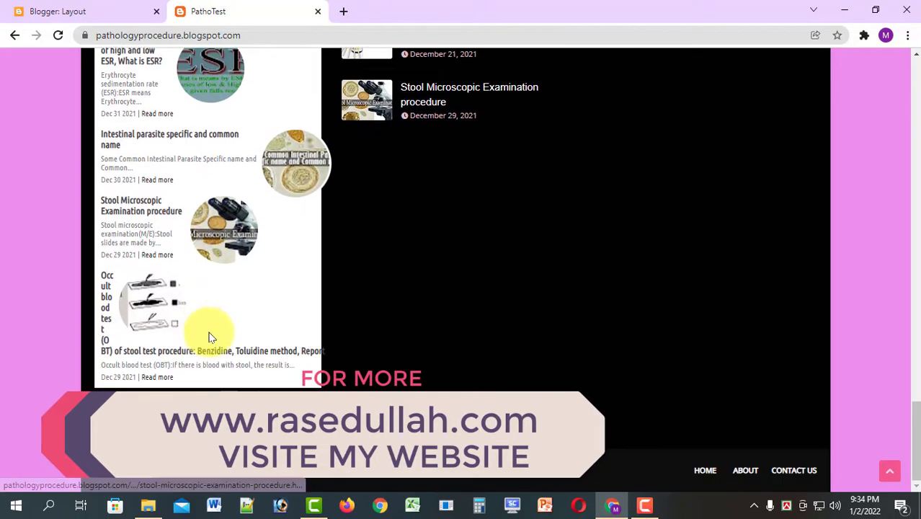
scroll(216, 310, up, 4)
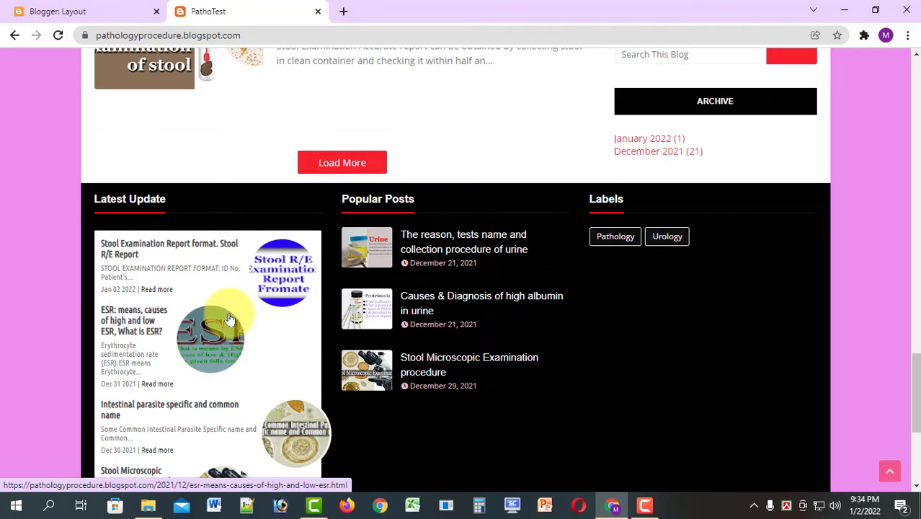
scroll(218, 276, up, 5)
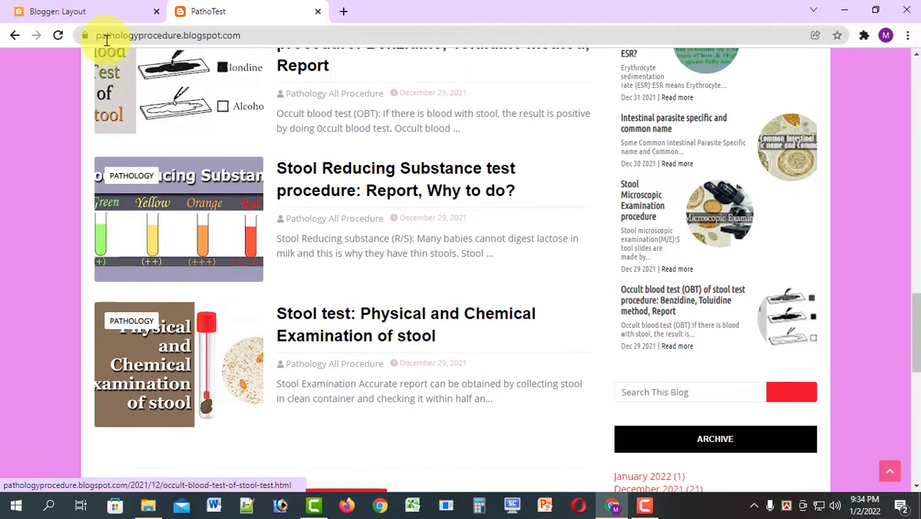
Reopen the Latest Update gadget's code and select the blog address in the feed URL.
click(108, 12)
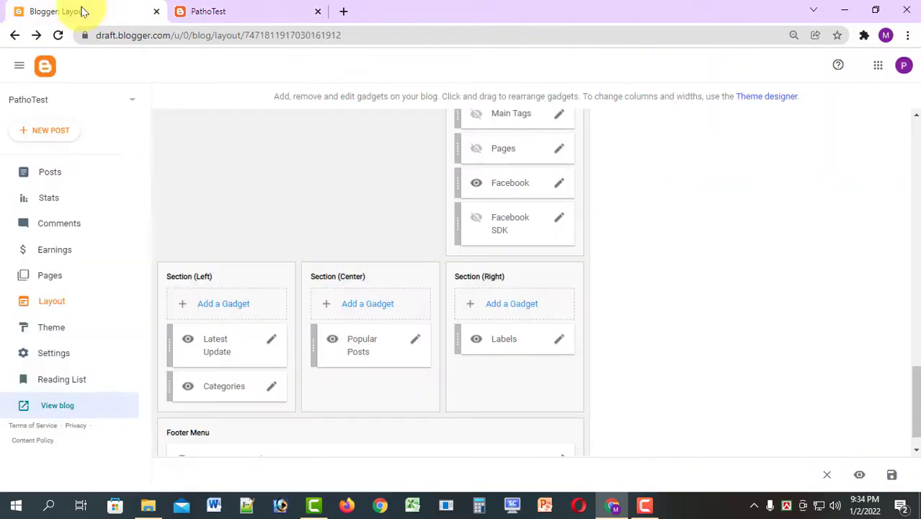
click(272, 343)
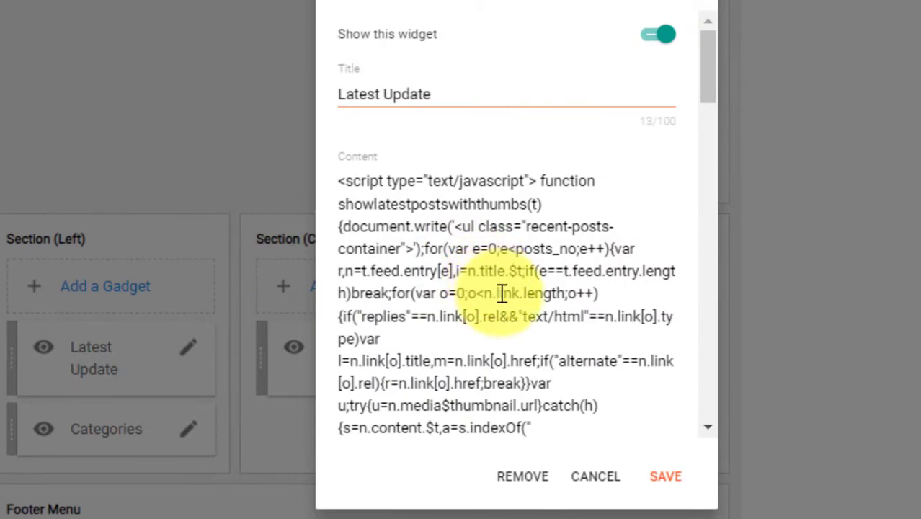
scroll(508, 296, down, 5)
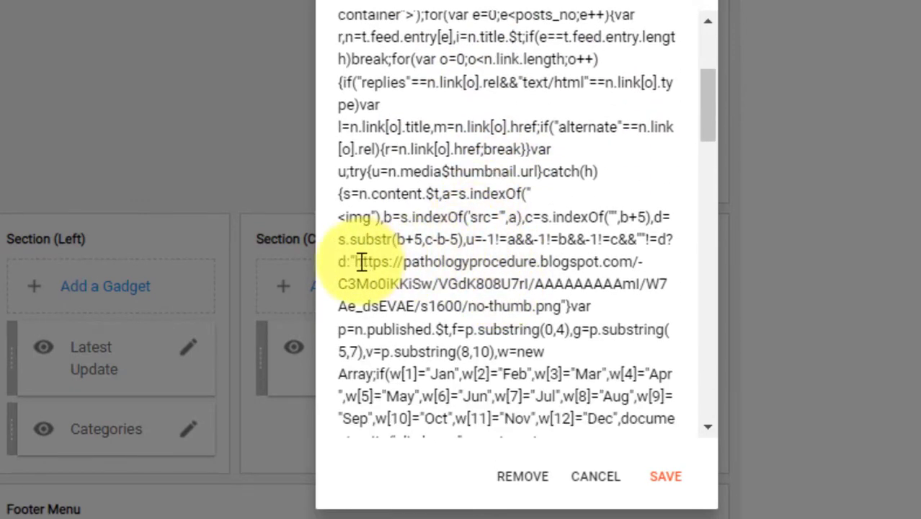
drag(356, 262, 638, 262)
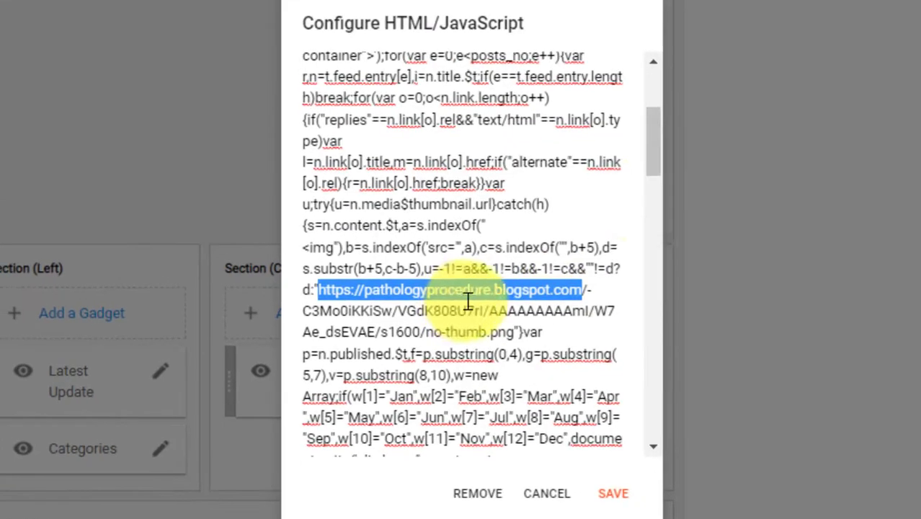
drag(709, 124, 709, 137)
drag(655, 171, 634, 304)
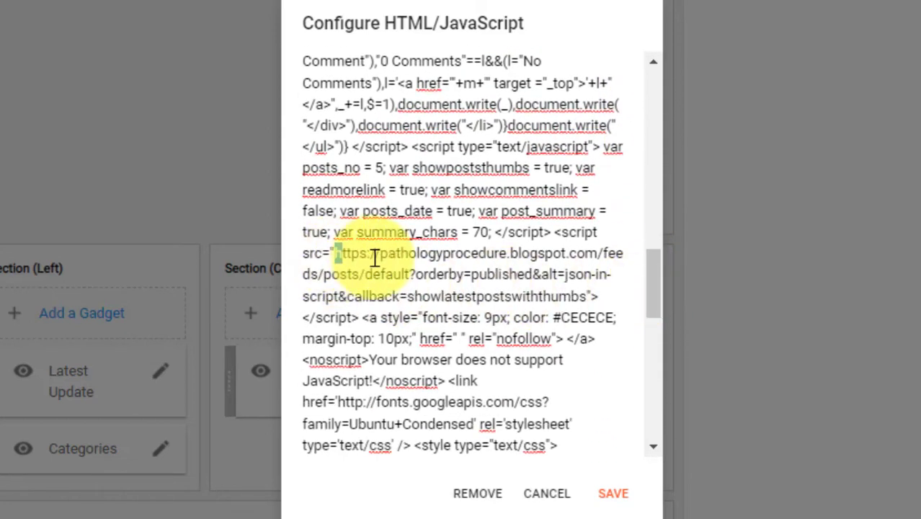
drag(335, 255, 541, 255)
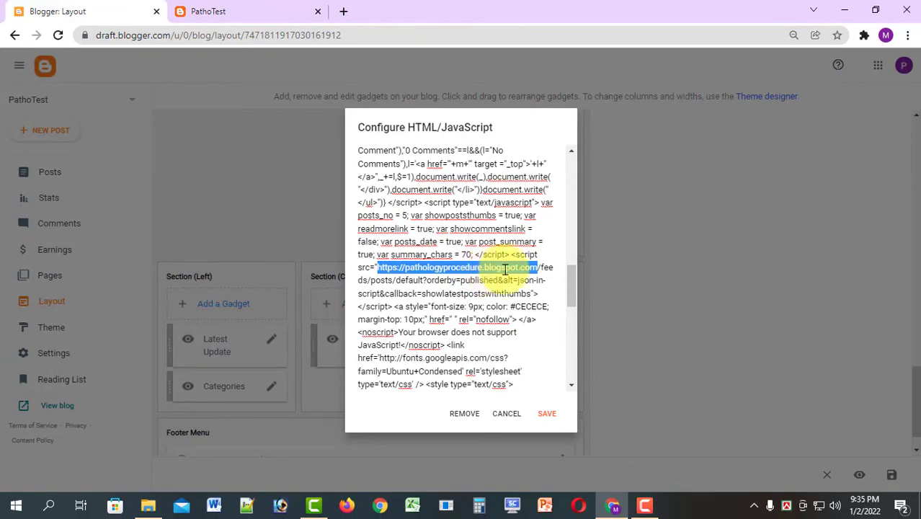
Copy the live blog's web address from its address bar.
click(220, 11)
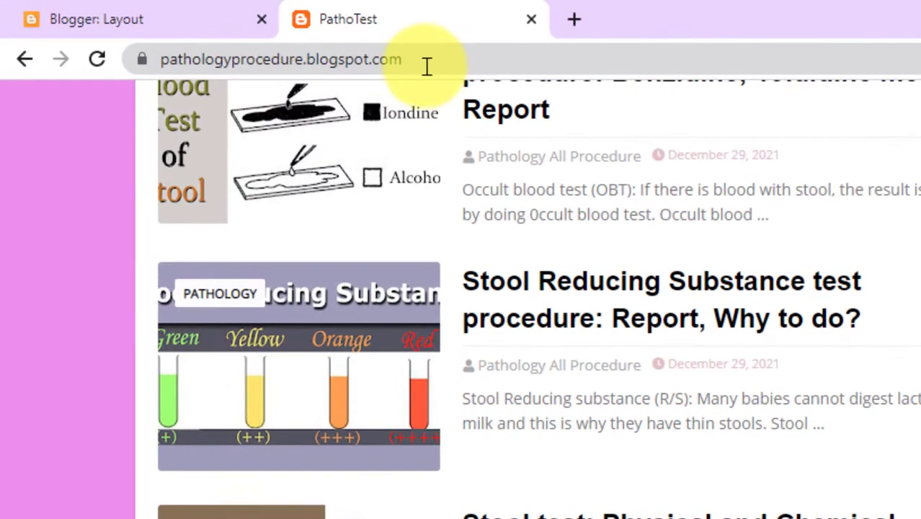
click(427, 63)
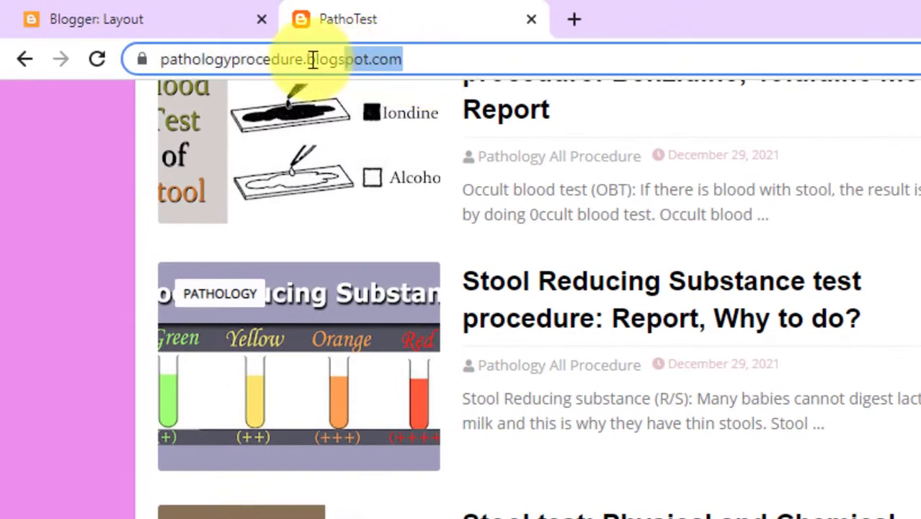
right_click(199, 60)
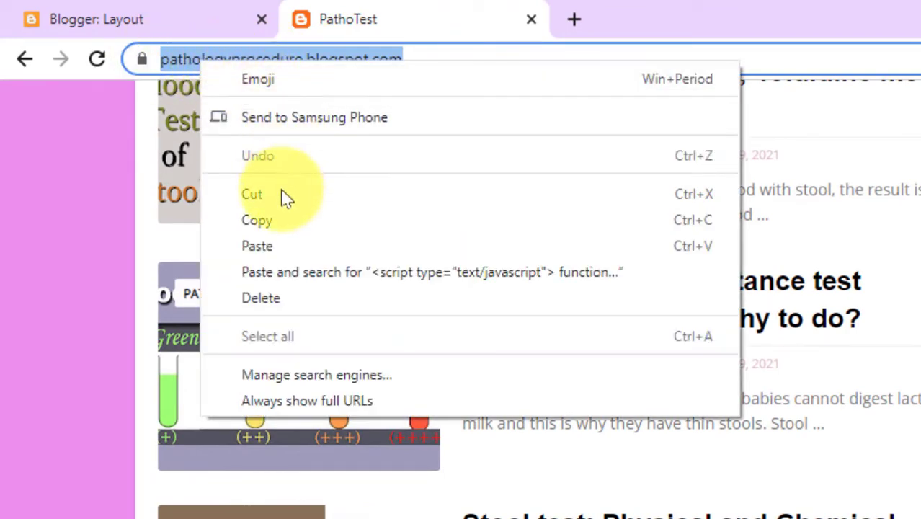
click(281, 220)
click(144, 19)
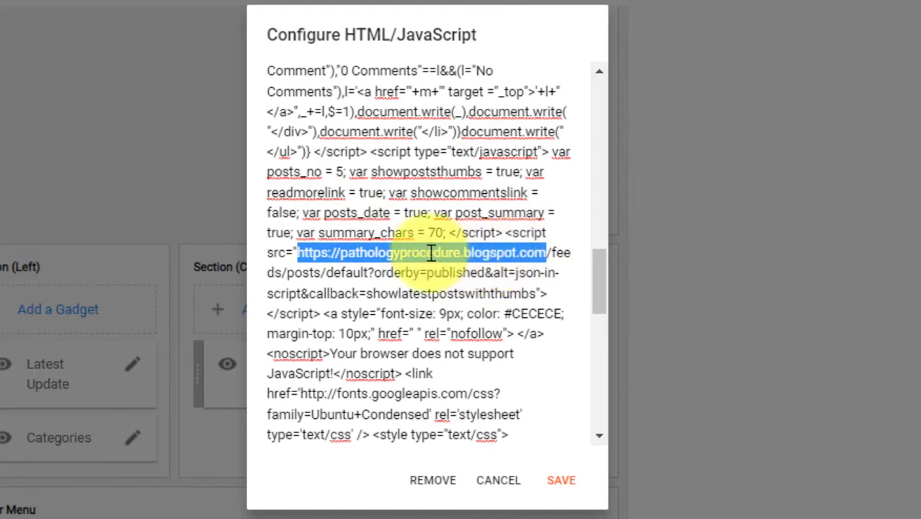
click(302, 252)
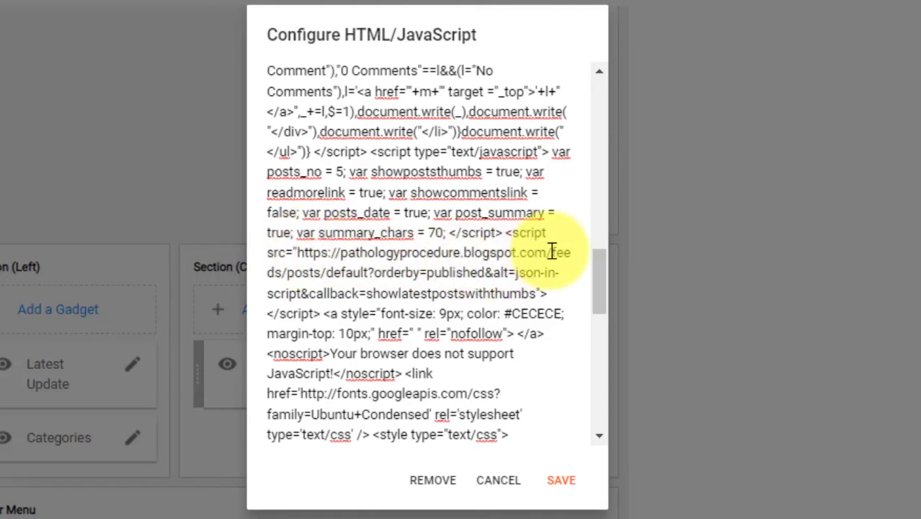
drag(553, 251, 305, 248)
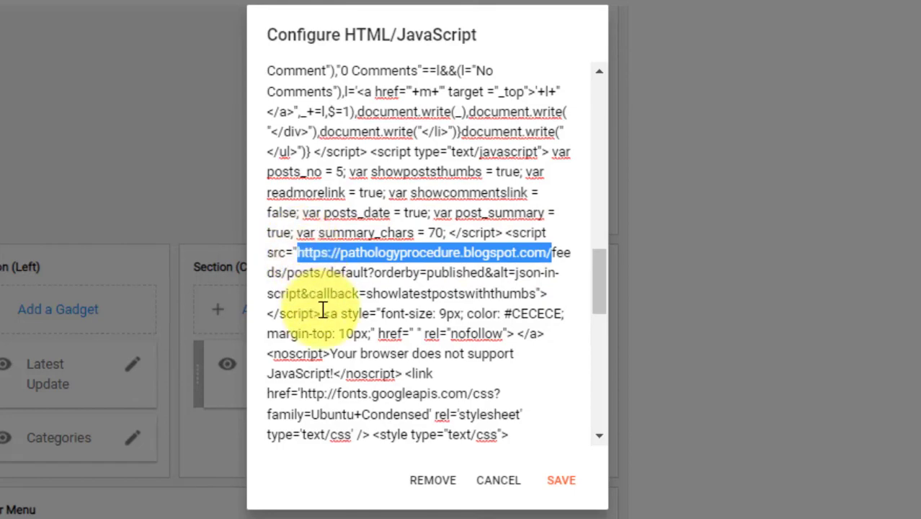
right_click(373, 253)
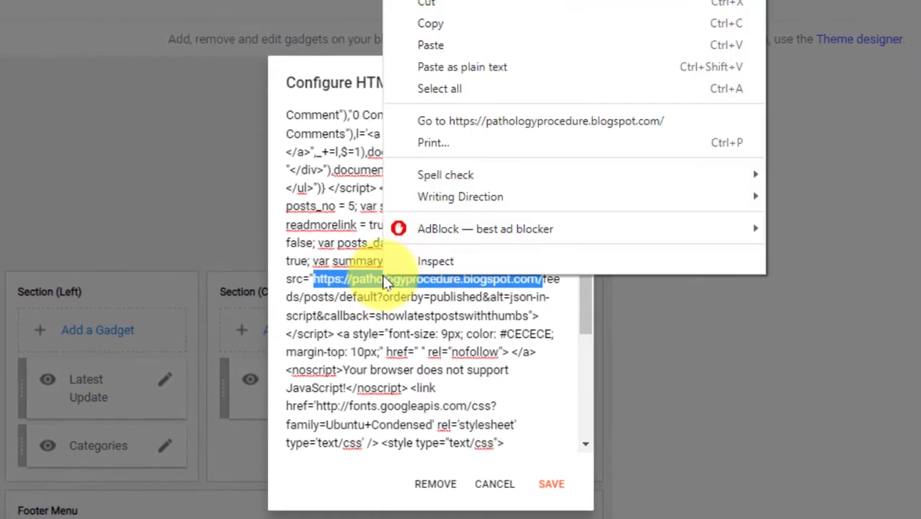
click(445, 48)
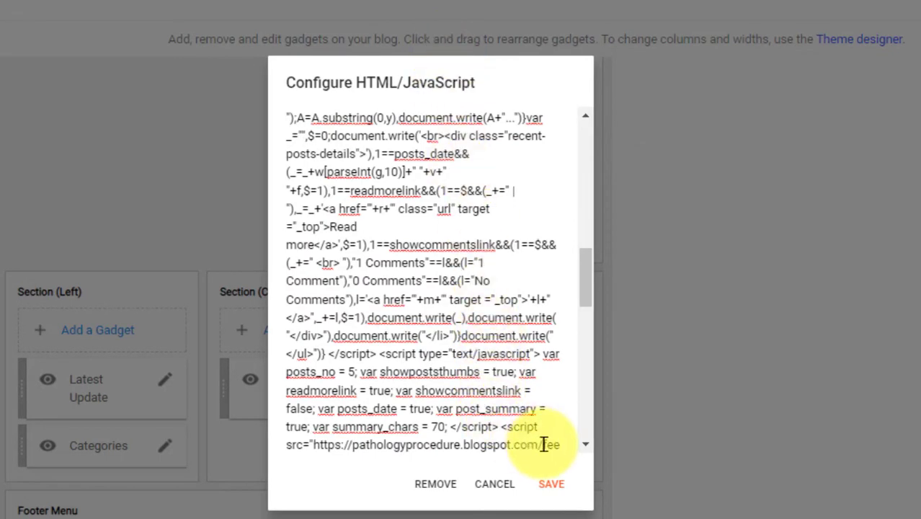
drag(587, 276, 585, 317)
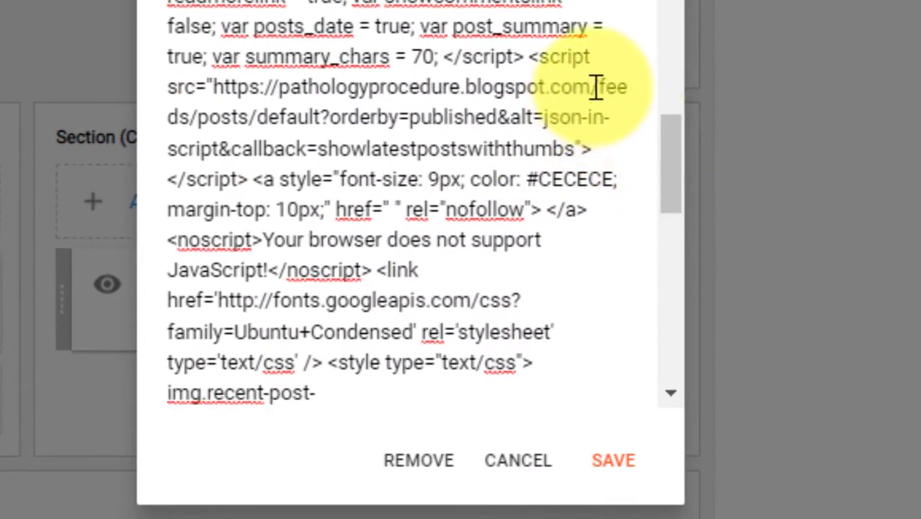